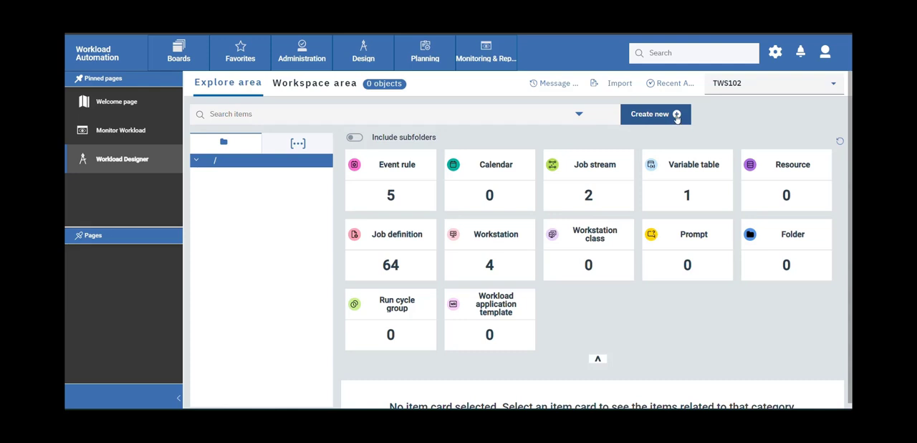
Create a new Google Cloud Run job definition, searching the job definition types for "run".
{"action": "left_click", "coordinate": [677, 121]}
{"action": "left_click", "coordinate": [669, 147]}
{"action": "left_click", "coordinate": [657, 91]}
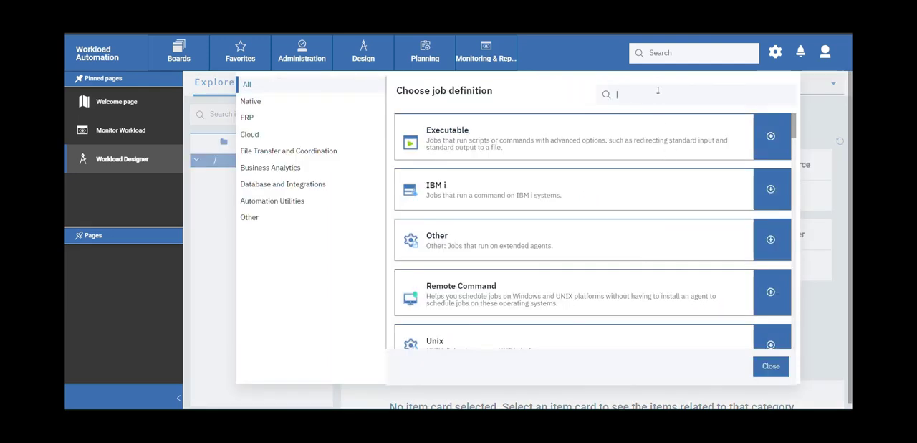
{"action": "type", "text": "run"}
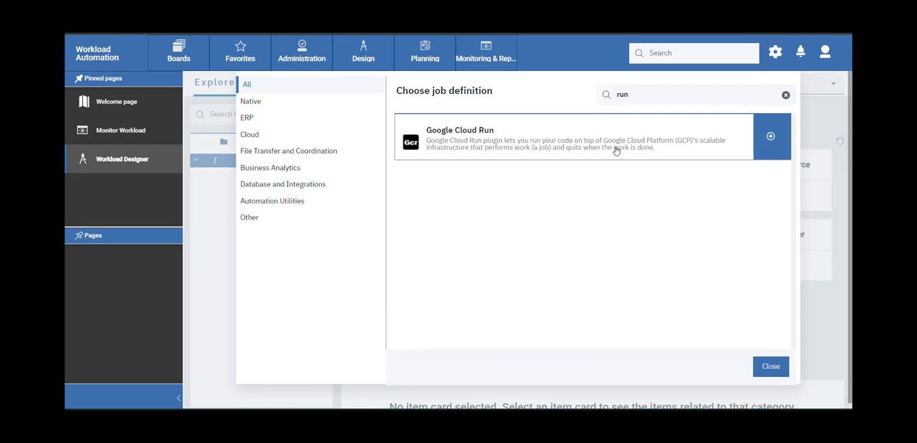
{"action": "left_click", "coordinate": [771, 138]}
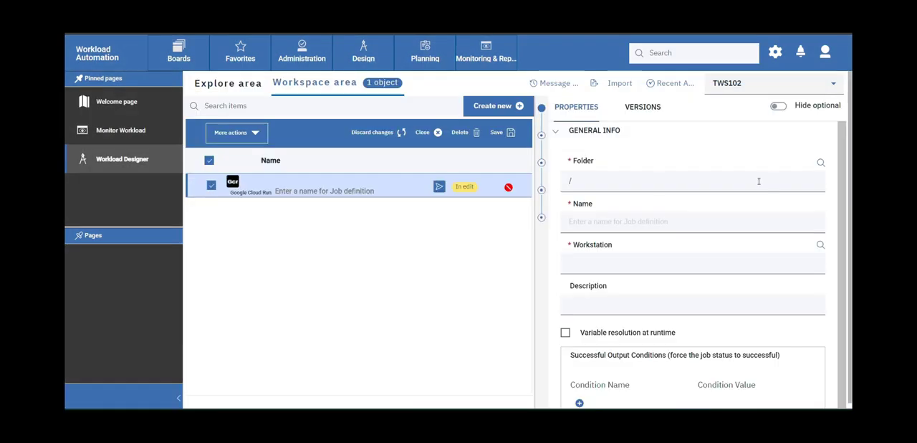
Name the job definition GCDemo1 and assign it to the workstation /LP1-AP-5219202_1.
{"action": "left_click", "coordinate": [610, 222]}
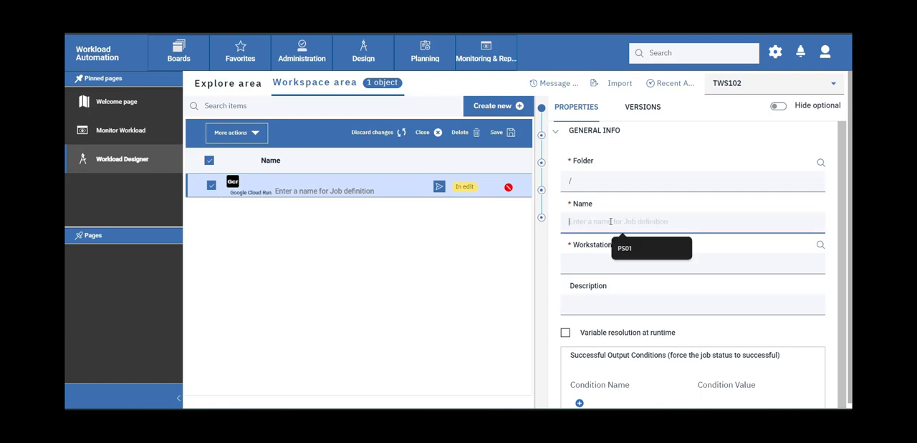
{"action": "type", "text": "GC"}
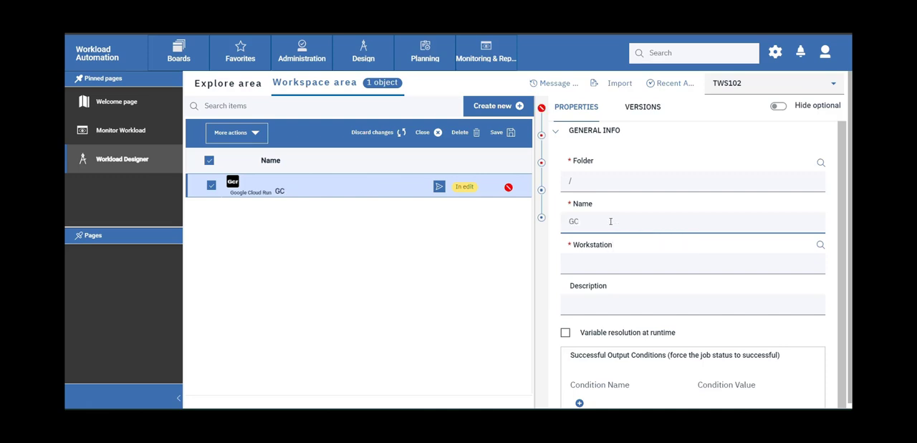
{"action": "type", "text": "Demo1"}
{"action": "left_click", "coordinate": [820, 244]}
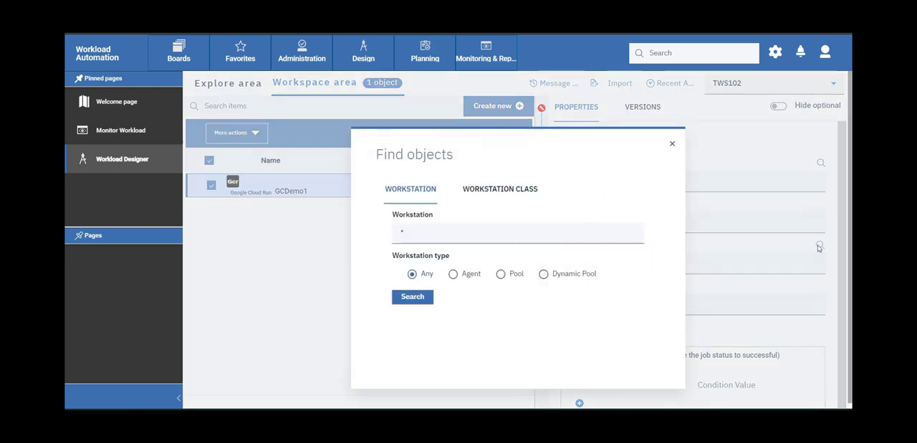
{"action": "left_click", "coordinate": [407, 298]}
{"action": "left_click", "coordinate": [514, 240]}
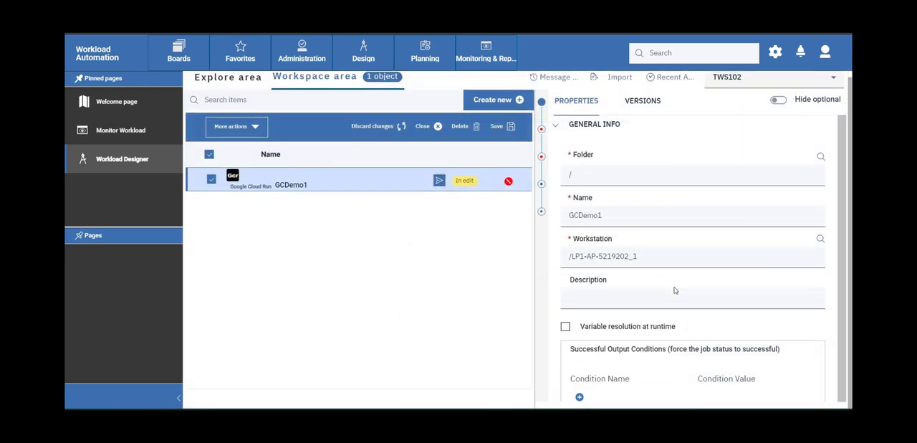
{"action": "left_click", "coordinate": [599, 129]}
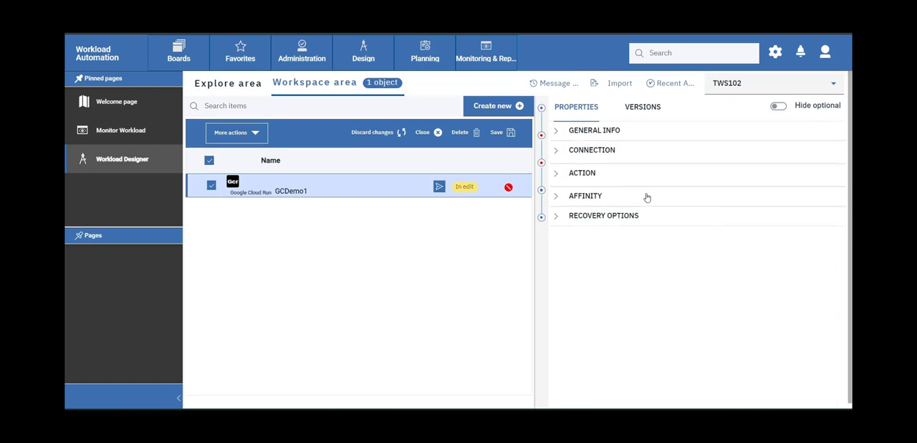
Set the job's connection to use GCP Server Credentials.
{"action": "left_click", "coordinate": [658, 155]}
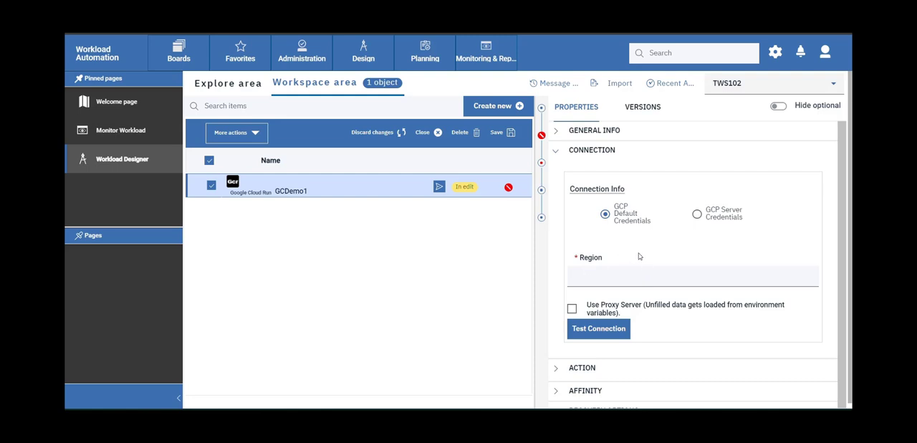
{"action": "left_click", "coordinate": [696, 214]}
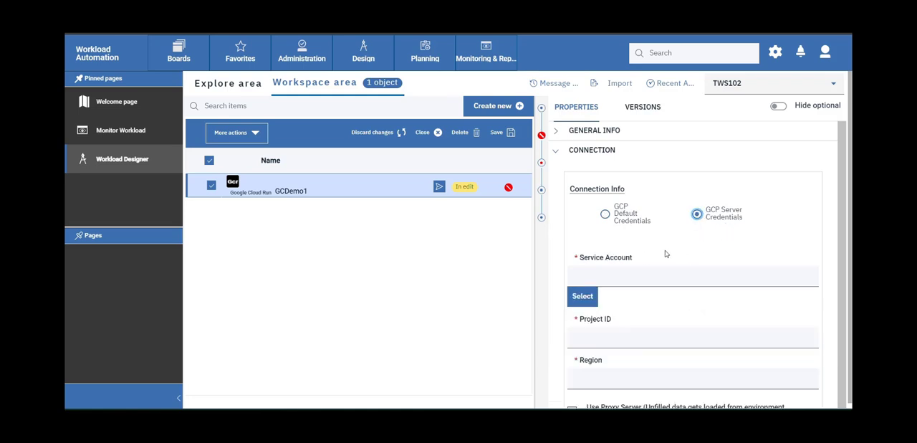
{"action": "scroll", "coordinate": [685, 253], "scroll_direction": "down", "scroll_amount": 2}
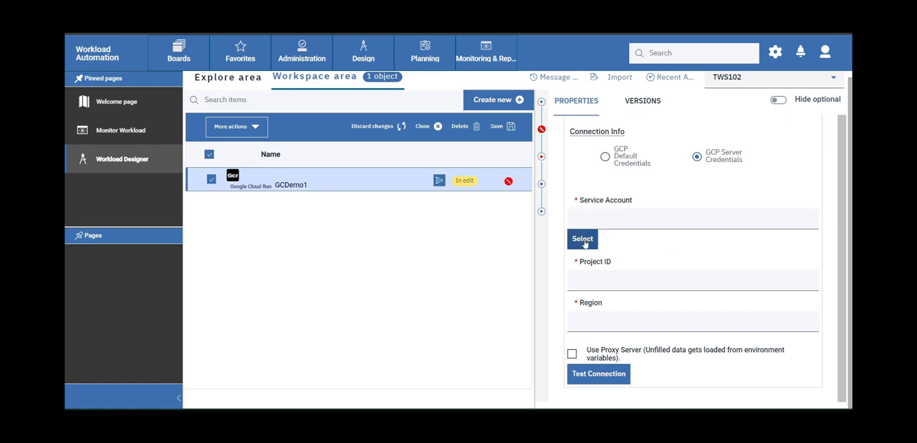
{"action": "left_click", "coordinate": [583, 244]}
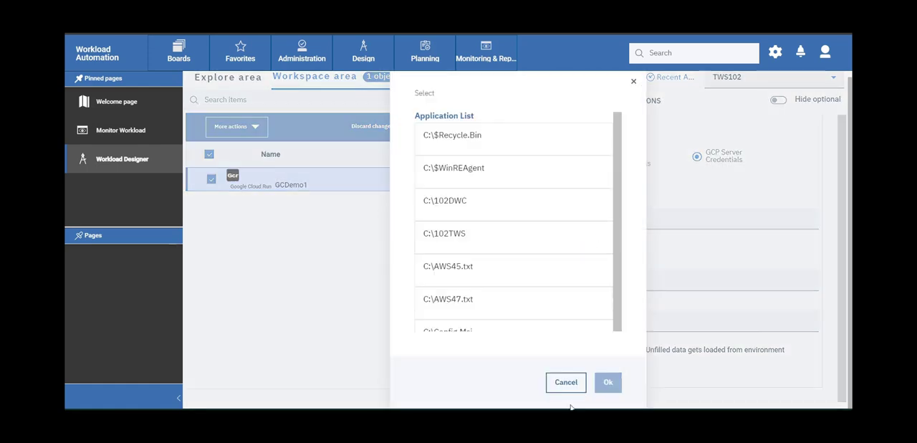
{"action": "left_click", "coordinate": [573, 382]}
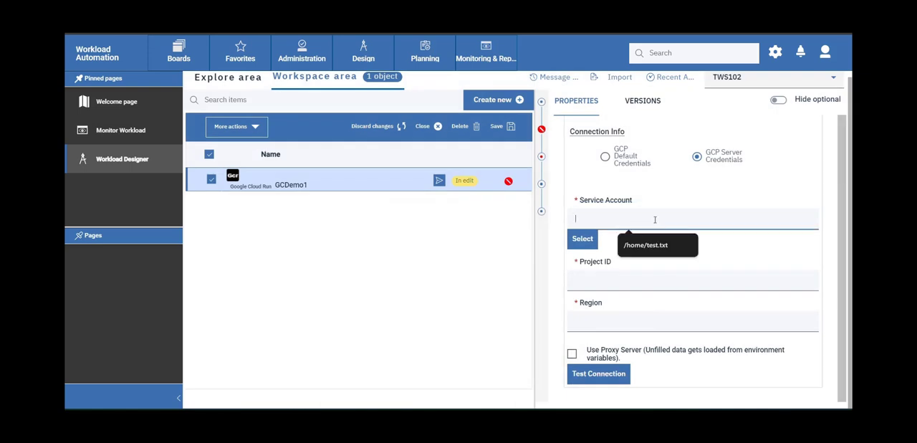
{"action": "left_click", "coordinate": [613, 283]}
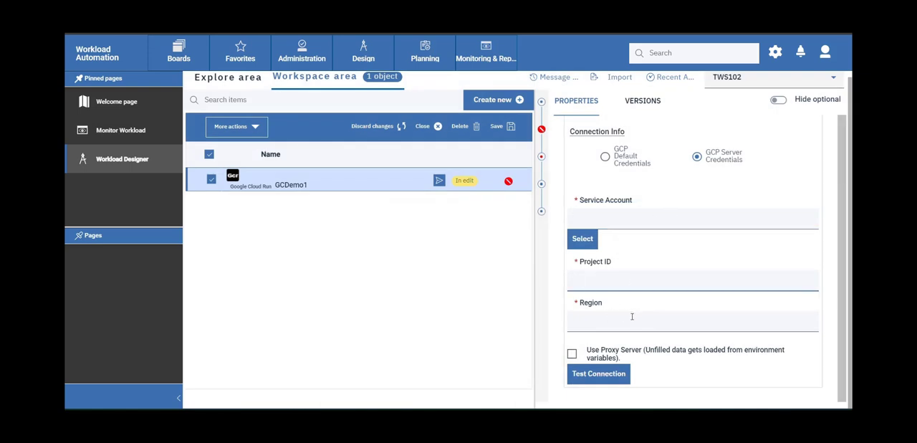
Fill in the Service Account with the JSON key file path from the clipboard history.
{"action": "left_click", "coordinate": [632, 217]}
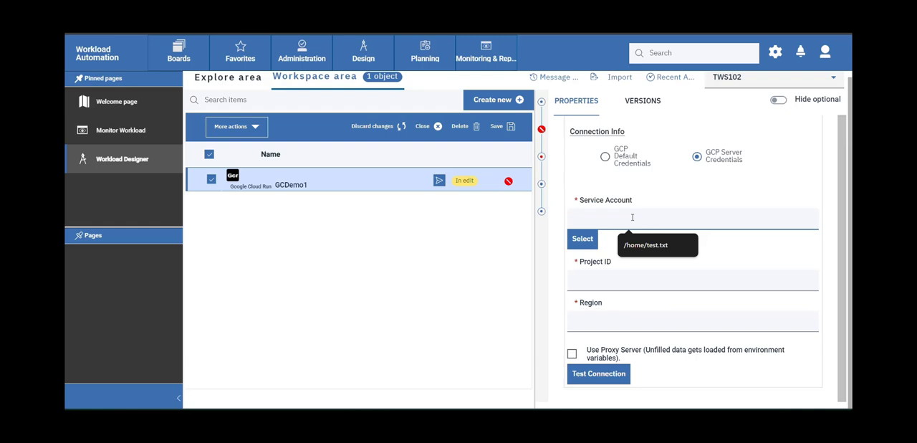
{"action": "key", "text": "super+v"}
{"action": "scroll", "coordinate": [640, 372], "scroll_direction": "down", "scroll_amount": 3}
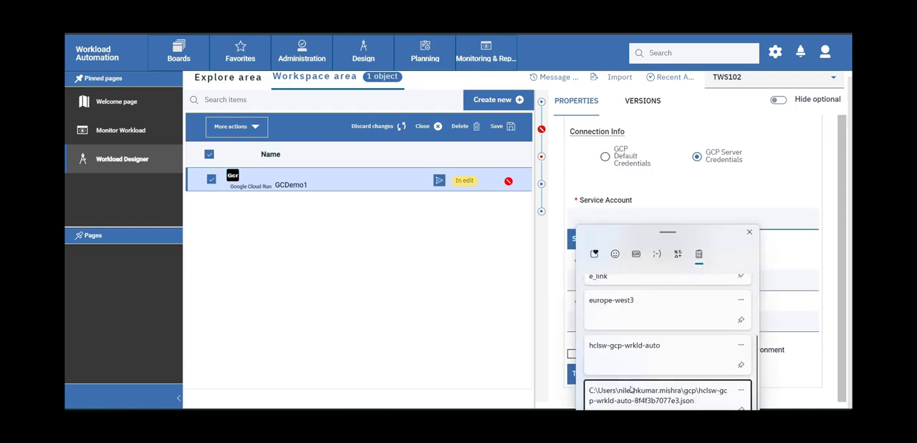
{"action": "left_click", "coordinate": [630, 392]}
Set the connection's Project ID to hclsw-gcp-wrkld-auto and its Region to europe-west3 from the clipboard history.
{"action": "left_click", "coordinate": [635, 285]}
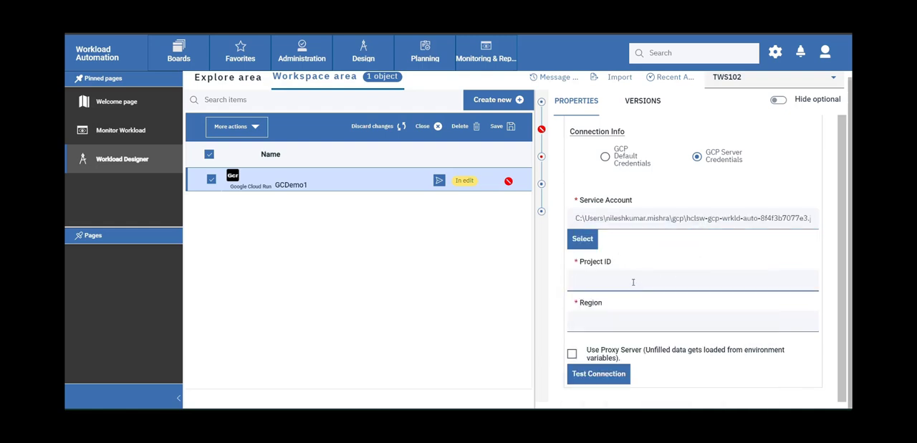
{"action": "key", "text": "super+v"}
{"action": "left_click", "coordinate": [645, 197]}
{"action": "left_click", "coordinate": [621, 315]}
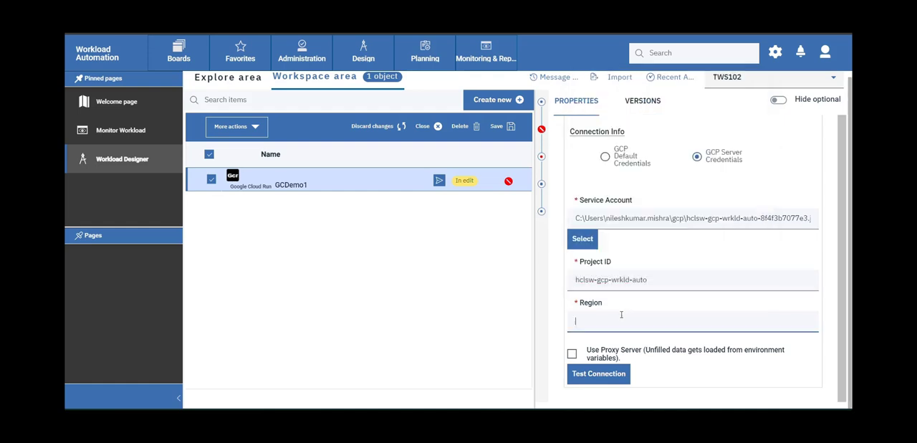
{"action": "key", "text": "super+v"}
{"action": "scroll", "coordinate": [643, 216], "scroll_direction": "down", "scroll_amount": 2}
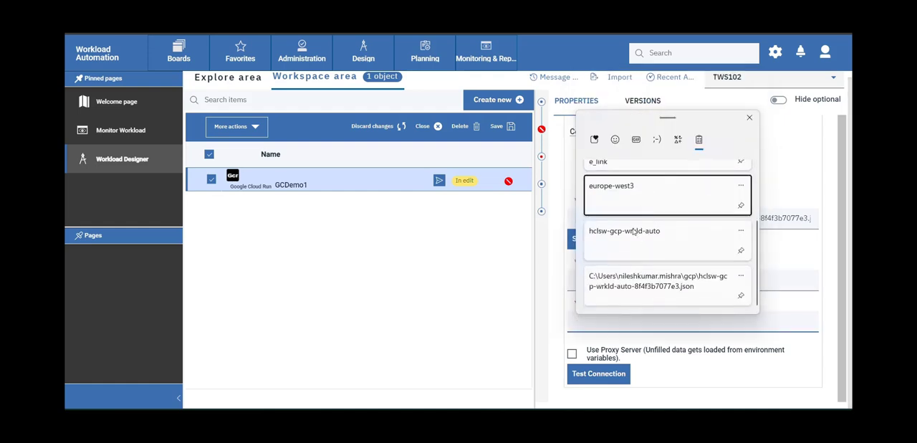
{"action": "left_click", "coordinate": [638, 192]}
Enable the proxy server option to review its settings, and disable it again.
{"action": "scroll", "coordinate": [631, 291], "scroll_direction": "down", "scroll_amount": 2}
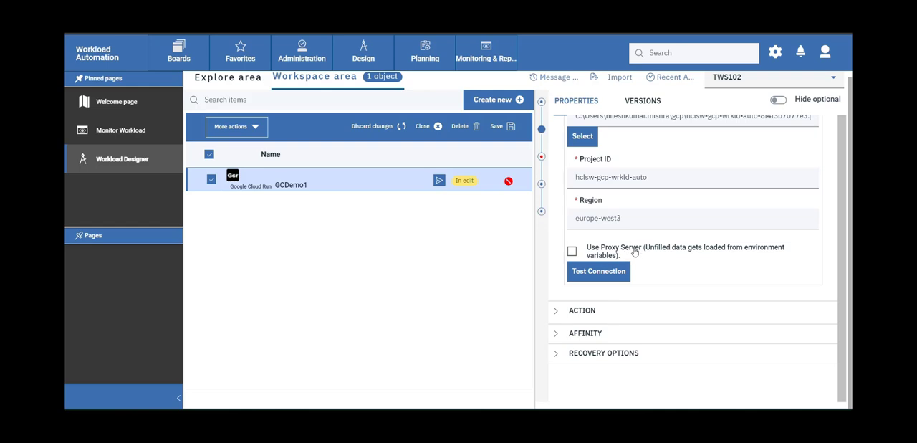
{"action": "left_click", "coordinate": [572, 252]}
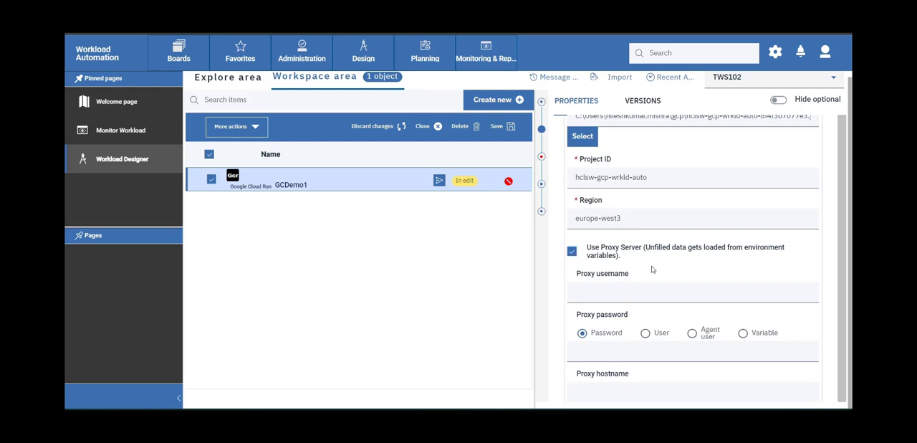
{"action": "scroll", "coordinate": [639, 263], "scroll_direction": "down", "scroll_amount": 3}
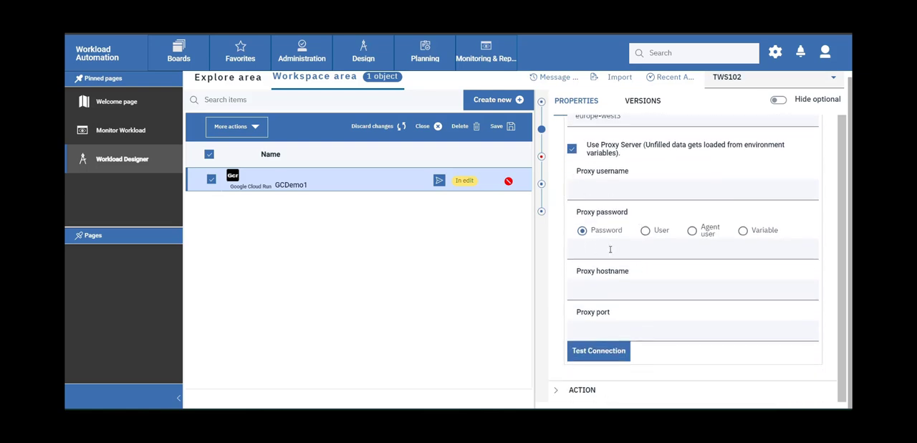
{"action": "scroll", "coordinate": [636, 310], "scroll_direction": "up", "scroll_amount": 3}
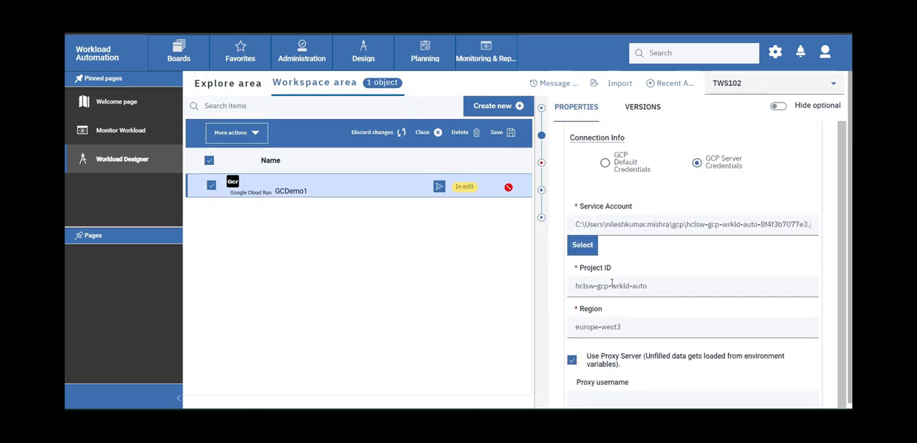
{"action": "left_click", "coordinate": [572, 360]}
Test the Google Cloud connection and dismiss the result message.
{"action": "scroll", "coordinate": [684, 292], "scroll_direction": "down", "scroll_amount": 1}
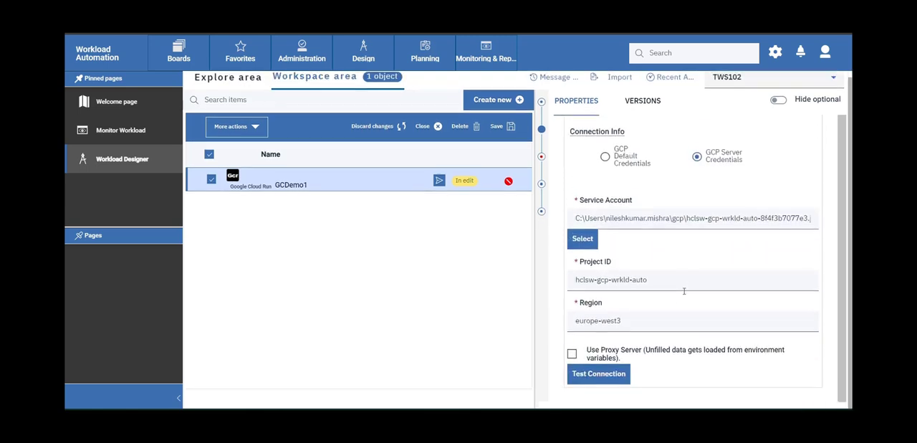
{"action": "left_click", "coordinate": [599, 374]}
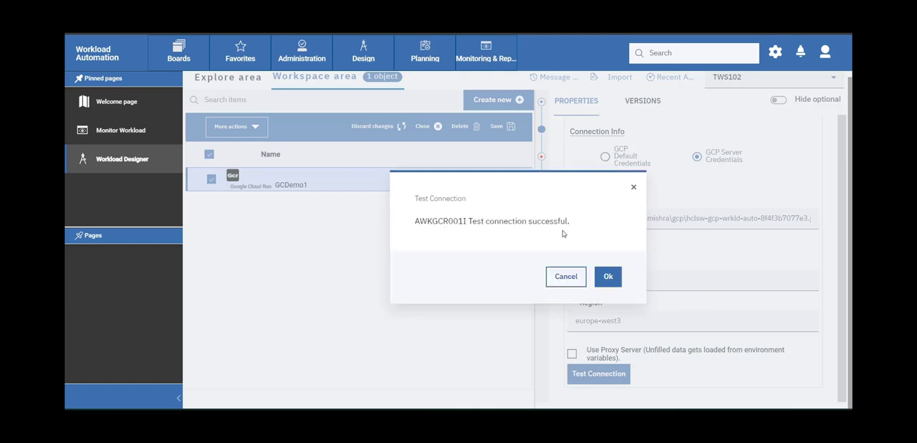
{"action": "left_click", "coordinate": [608, 277]}
Select bat-t01 as the job to run in the action settings and save the job definition.
{"action": "scroll", "coordinate": [654, 244], "scroll_direction": "up", "scroll_amount": 3}
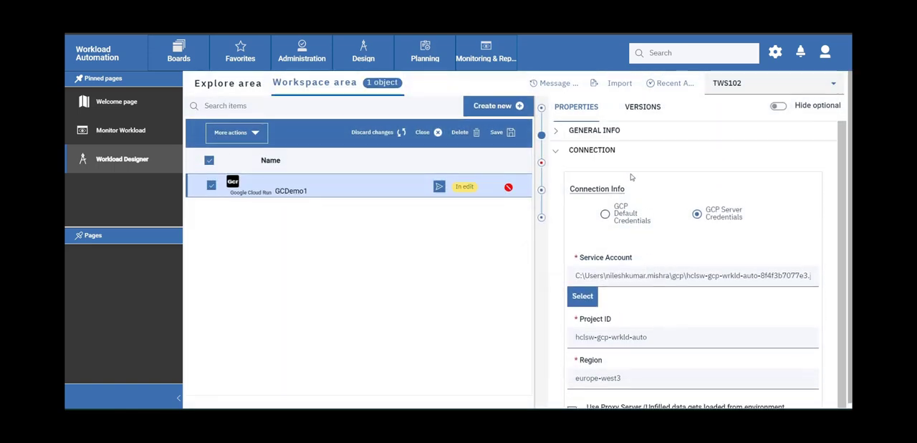
{"action": "left_click", "coordinate": [626, 151]}
{"action": "left_click", "coordinate": [604, 180]}
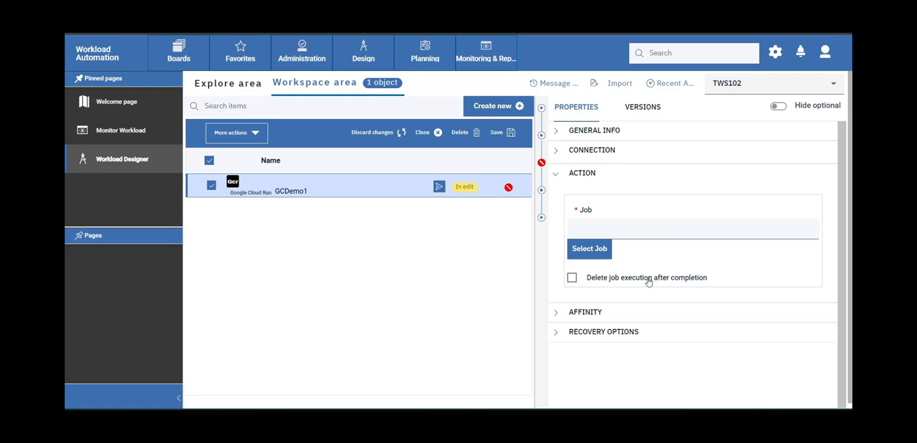
{"action": "left_click", "coordinate": [590, 251]}
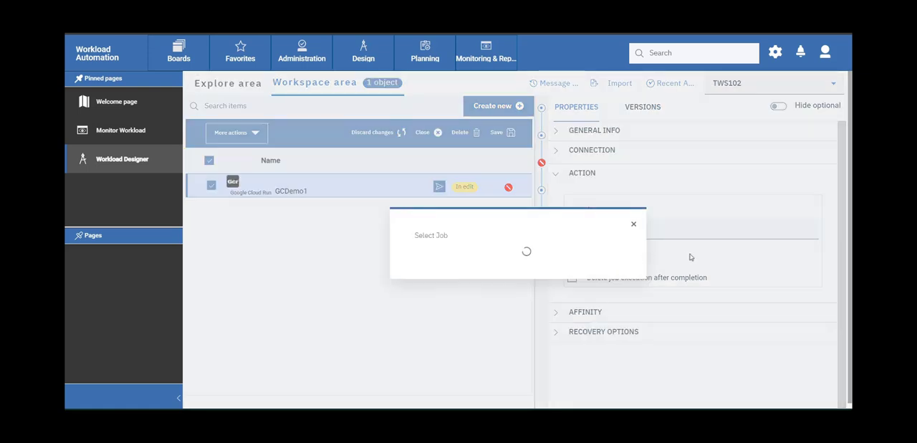
{"action": "left_click", "coordinate": [475, 200]}
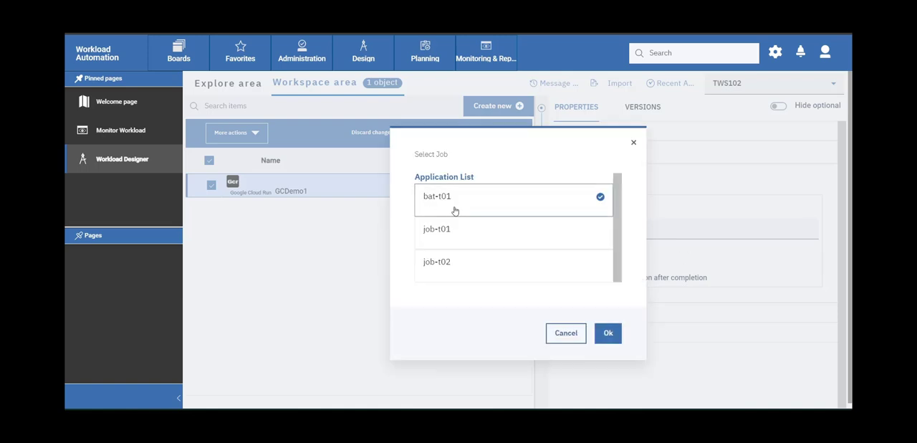
{"action": "left_click", "coordinate": [607, 332]}
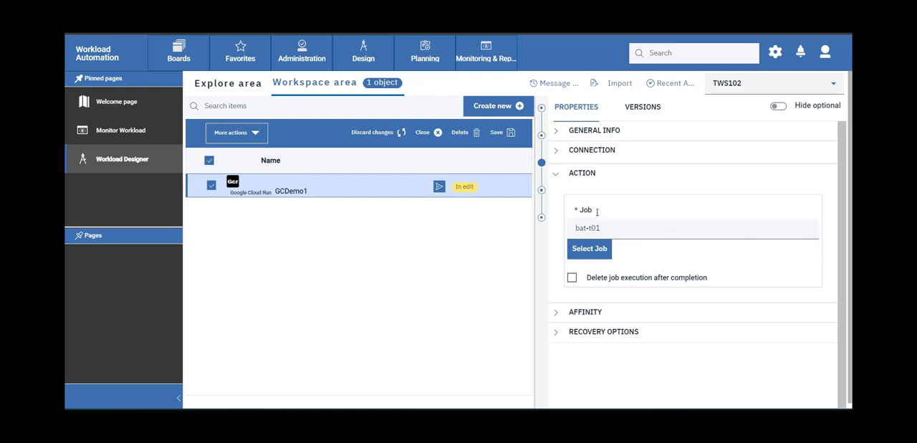
{"action": "left_click", "coordinate": [501, 138]}
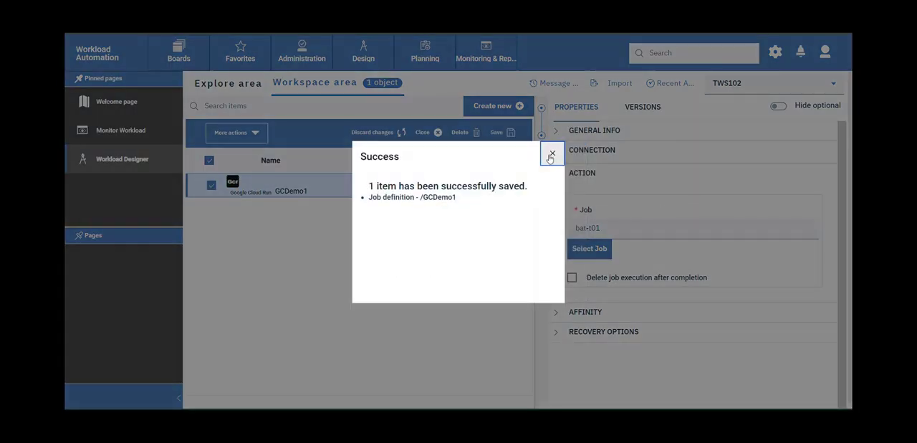
{"action": "left_click", "coordinate": [552, 154]}
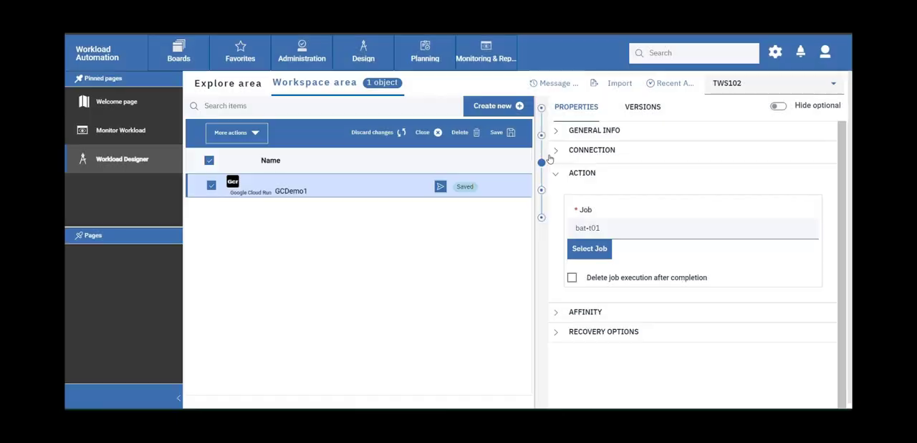
Submit the GCDemo1 job into the current plan with the alias GCDemo1.
{"action": "left_click", "coordinate": [439, 188]}
{"action": "left_click", "coordinate": [445, 238]}
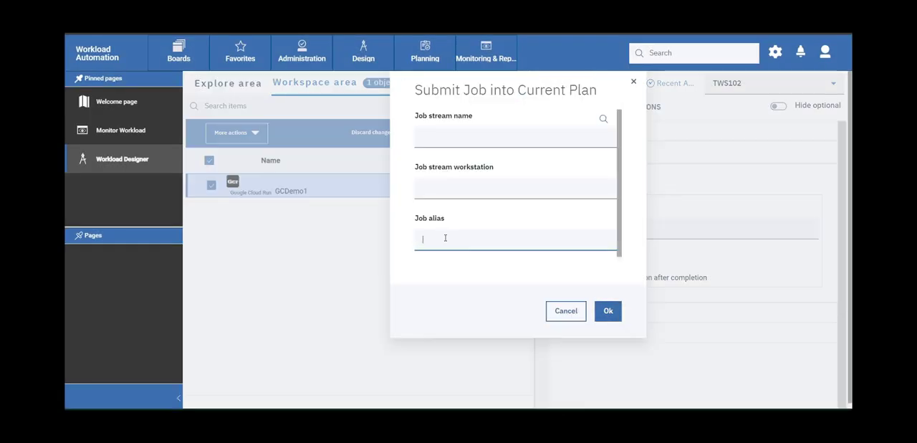
{"action": "type", "text": "GCDemo1"}
{"action": "left_click", "coordinate": [608, 311]}
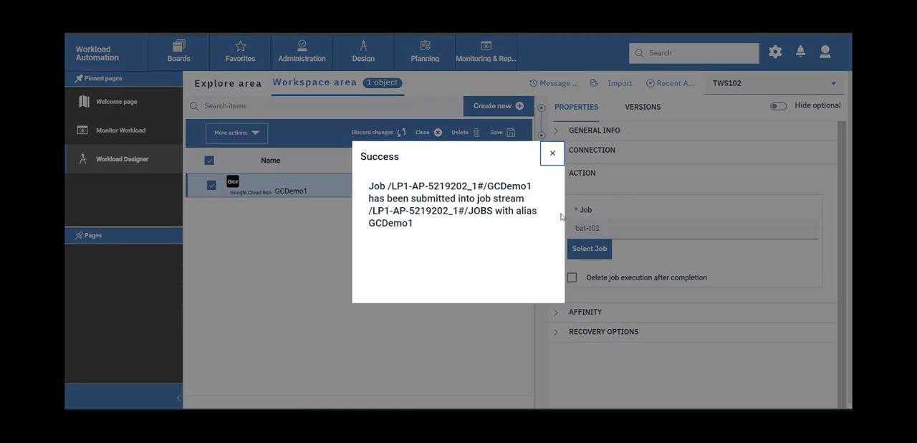
{"action": "left_click", "coordinate": [552, 153]}
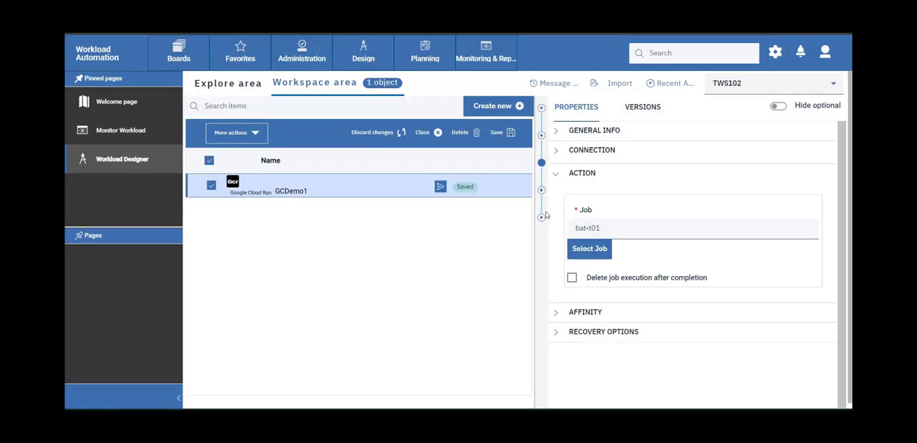
{"action": "left_click", "coordinate": [485, 52]}
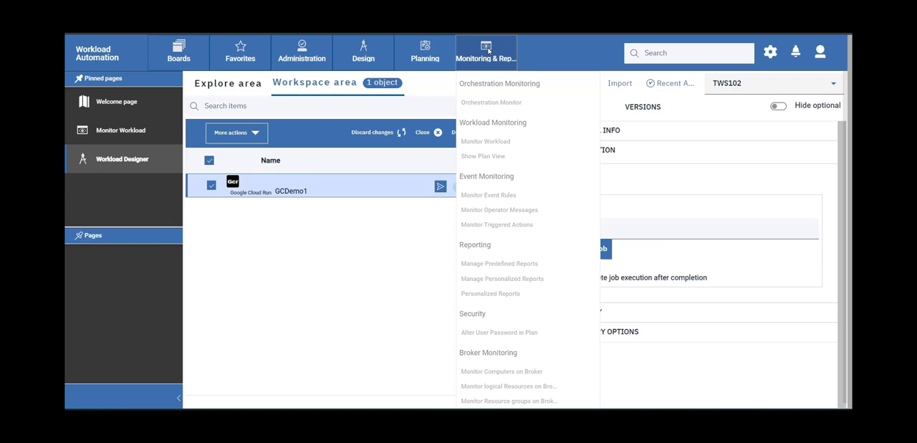
{"action": "left_click", "coordinate": [509, 141]}
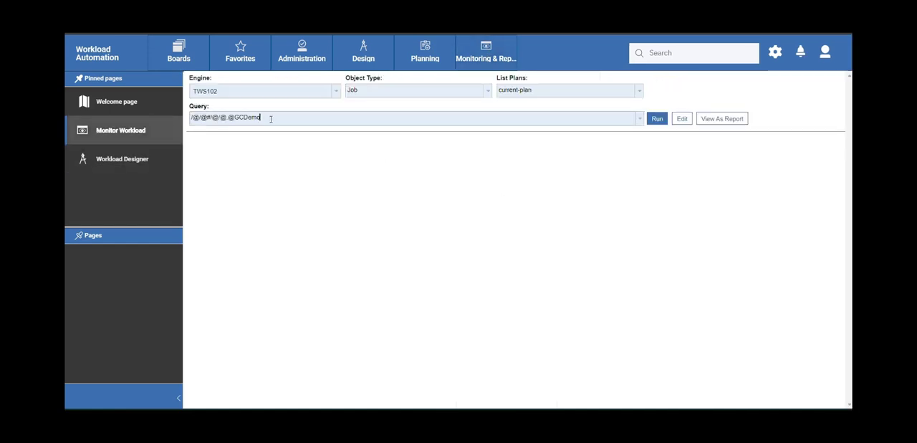
{"action": "type", "text": "1"}
{"action": "key", "text": "Return"}
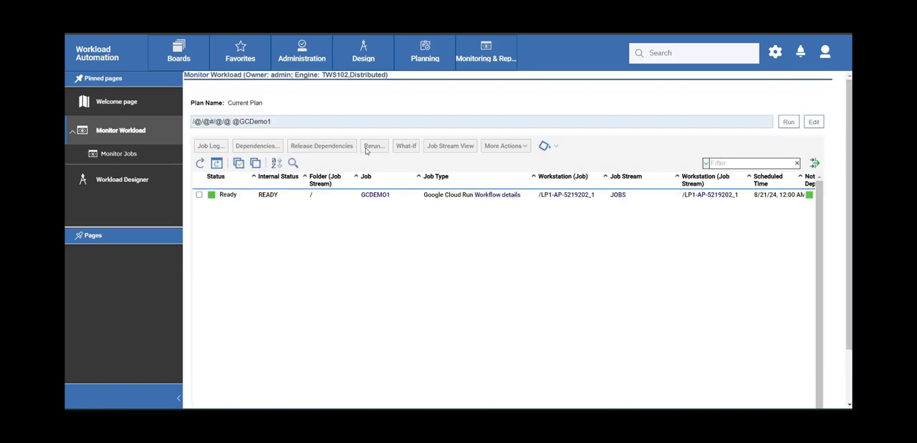
Set the priority of the GCDEMO1 job to Go and save it.
{"action": "left_click", "coordinate": [199, 195]}
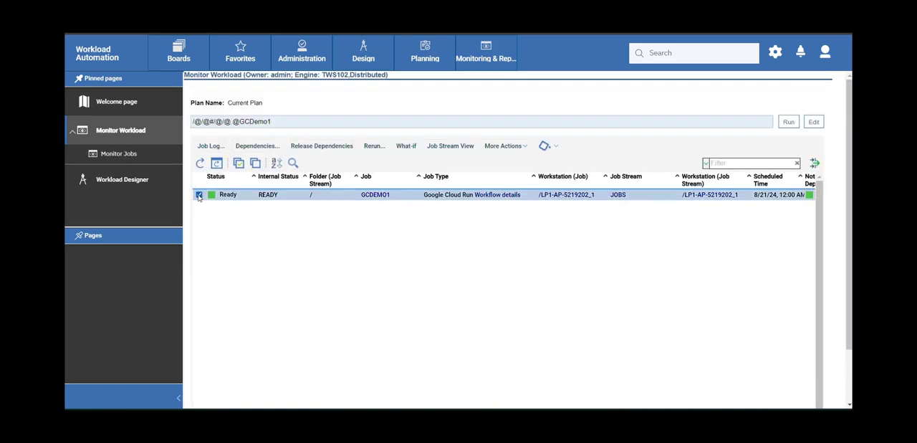
{"action": "left_click", "coordinate": [529, 148]}
{"action": "left_click", "coordinate": [521, 214]}
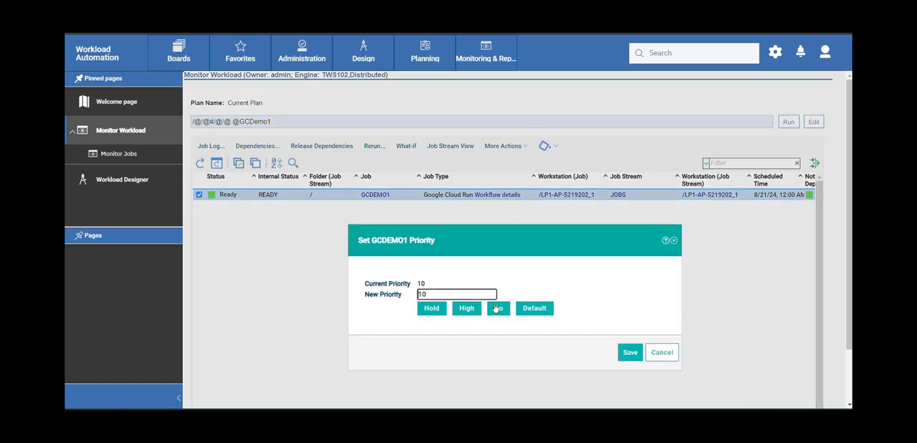
{"action": "left_click", "coordinate": [499, 310]}
{"action": "left_click", "coordinate": [628, 351]}
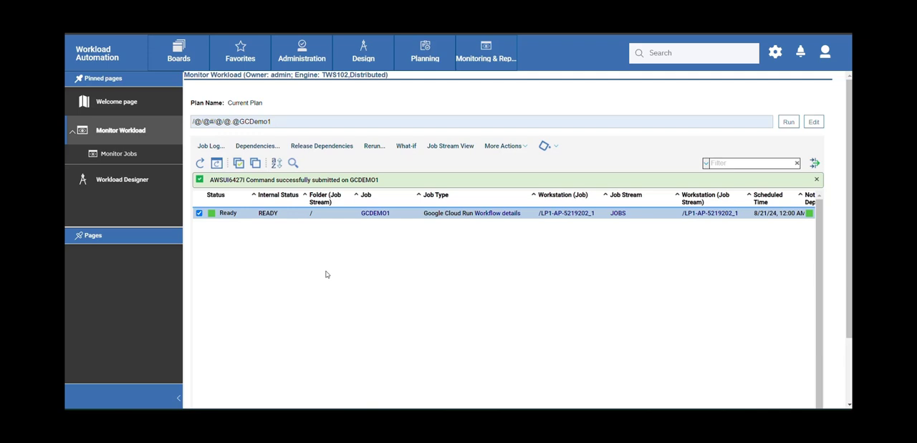
Refresh the monitored job list repeatedly to follow the GCDEMO1 job's status until it finishes.
{"action": "left_click", "coordinate": [200, 162]}
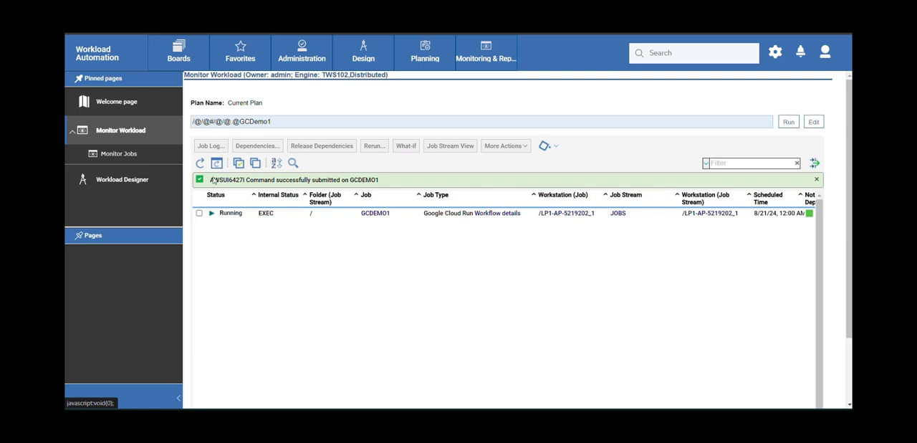
{"action": "left_click", "coordinate": [201, 164]}
{"action": "left_click", "coordinate": [201, 164]}
{"action": "left_click", "coordinate": [201, 165]}
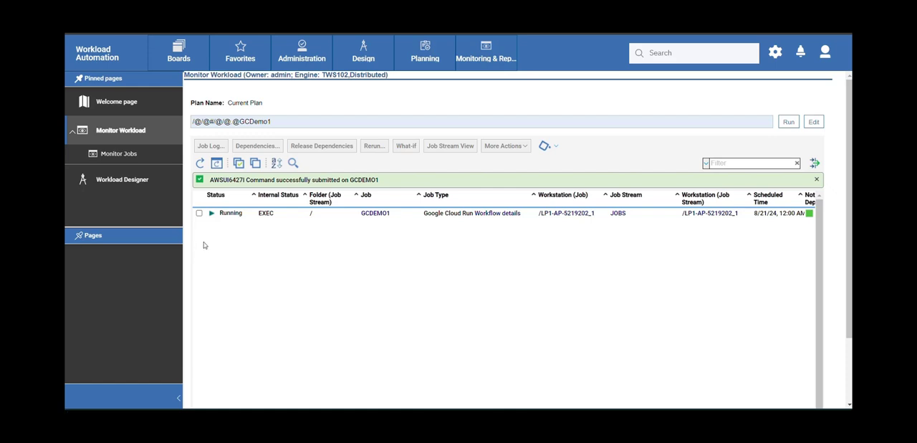
{"action": "left_click", "coordinate": [200, 166]}
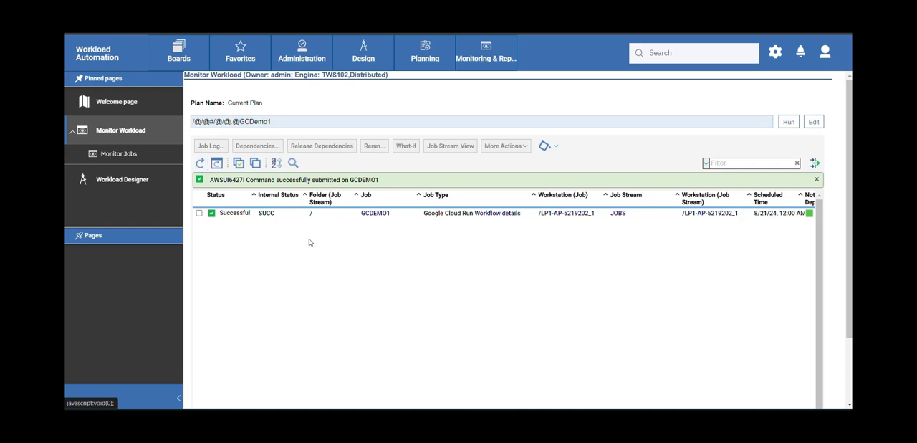
Examine the job status and the execution ID in the GCDEMO1 job log, and close the log.
{"action": "left_click", "coordinate": [199, 213]}
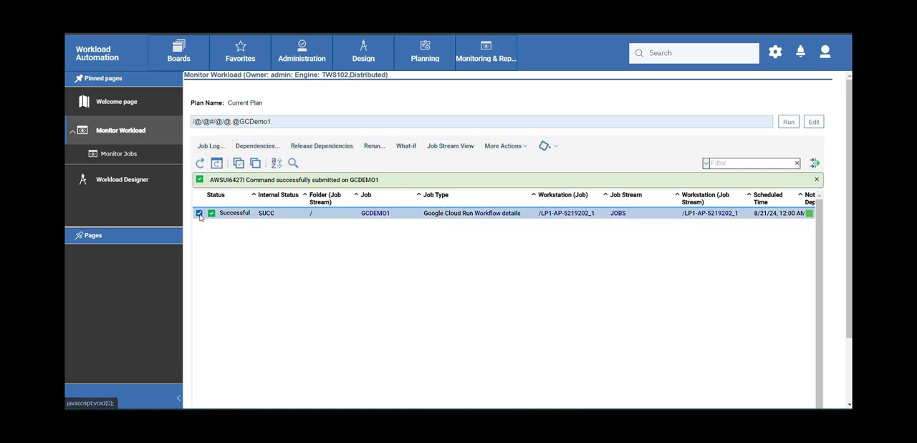
{"action": "left_click", "coordinate": [212, 145]}
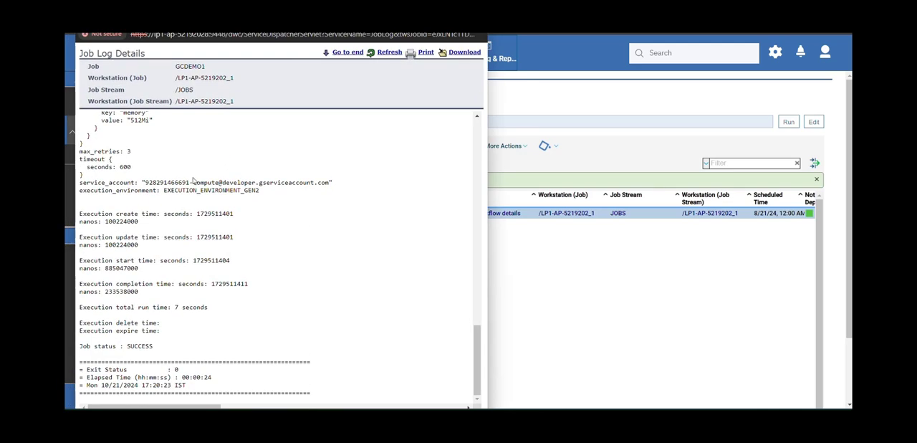
{"action": "left_click_drag", "start_coordinate": [73, 346], "coordinate": [199, 354]}
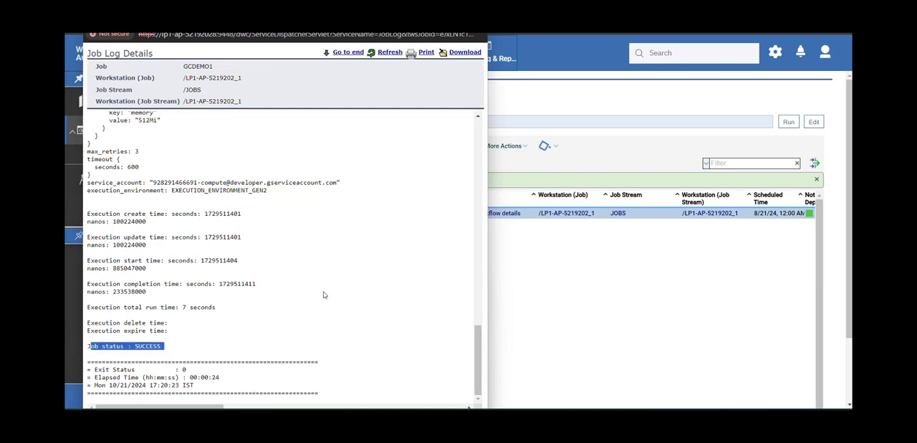
{"action": "scroll", "coordinate": [323, 294], "scroll_direction": "up", "scroll_amount": 5}
{"action": "scroll", "coordinate": [276, 284], "scroll_direction": "up", "scroll_amount": 3}
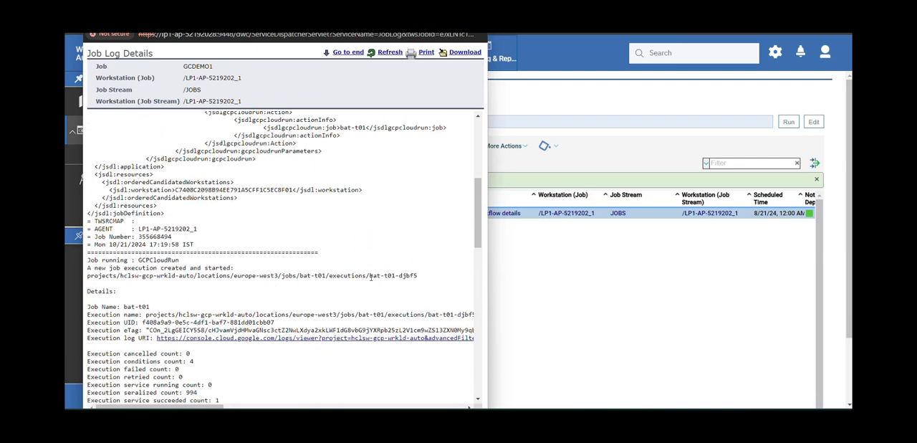
{"action": "left_click_drag", "start_coordinate": [371, 277], "coordinate": [418, 278]}
{"action": "left_click_drag", "start_coordinate": [290, 18], "coordinate": [312, 109]}
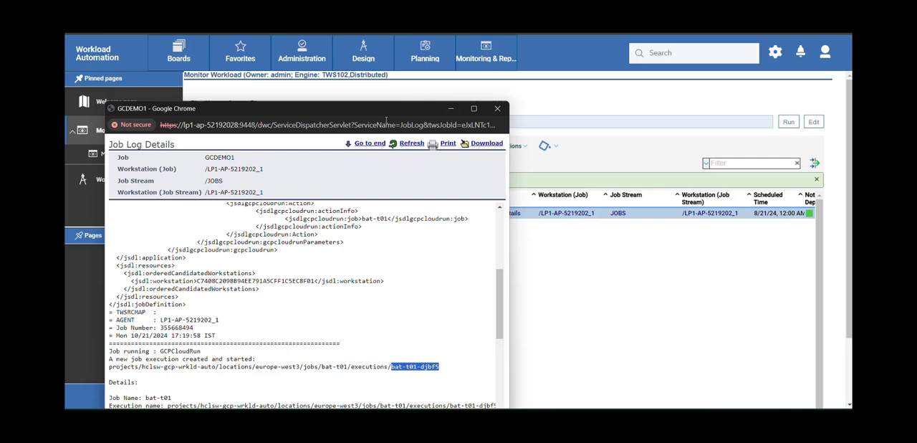
{"action": "left_click", "coordinate": [497, 108]}
Switch to the Google Cloud console to examine execution bat-t01-djbf5 in the bat-t01 job history, and return to the Dynamic Workload Console.
{"action": "mouse_move", "coordinate": [375, 407]}
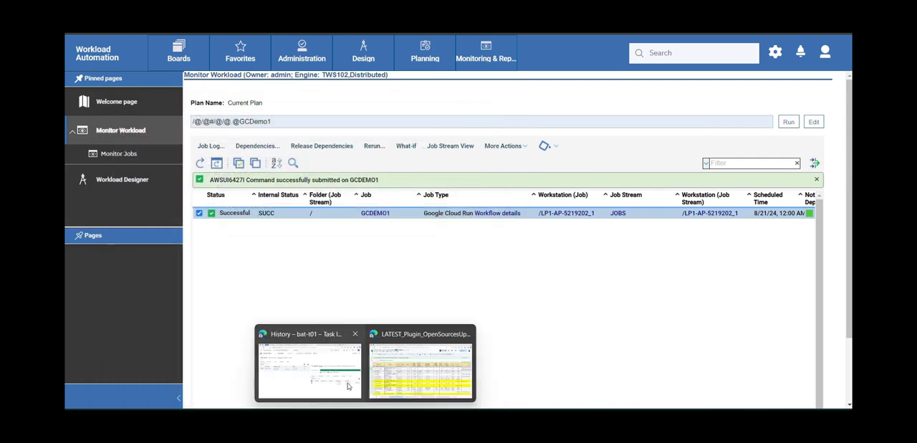
{"action": "left_click", "coordinate": [316, 349]}
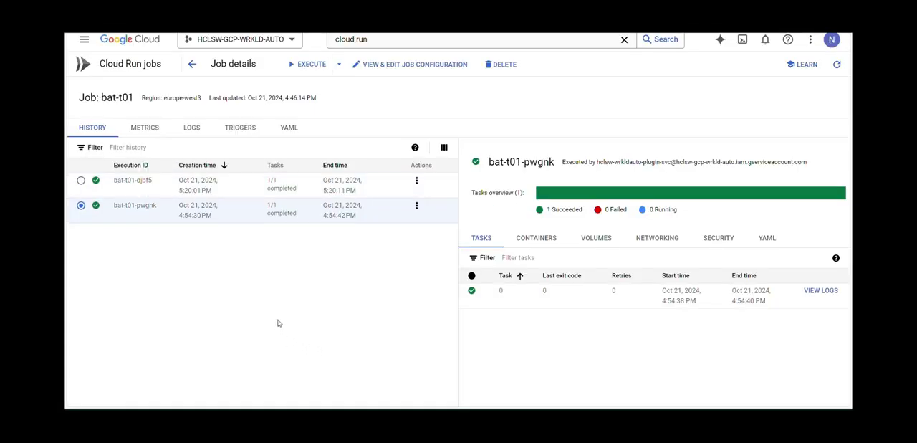
{"action": "left_click", "coordinate": [81, 180]}
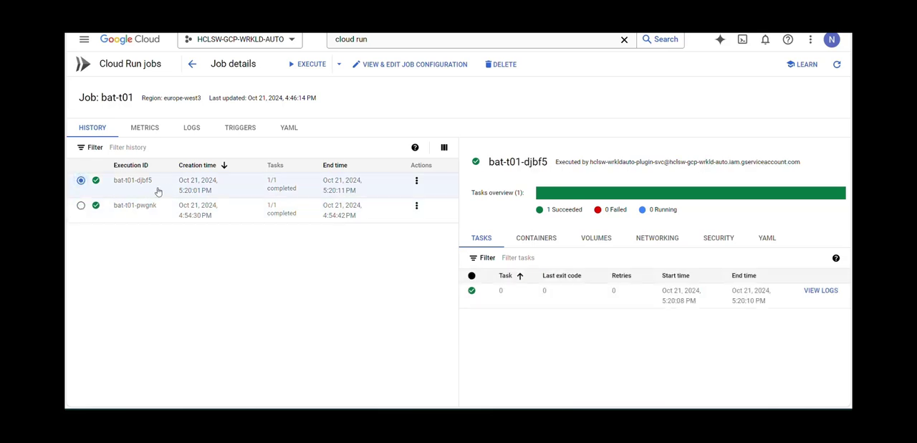
{"action": "mouse_move", "coordinate": [346, 403]}
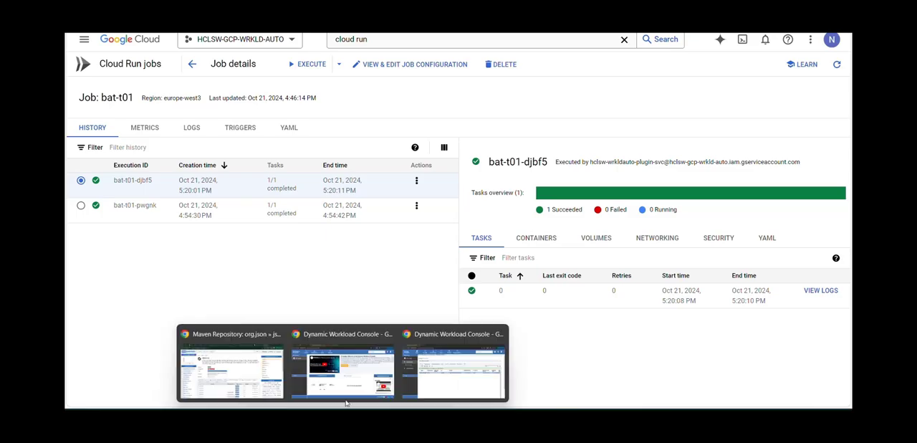
{"action": "left_click", "coordinate": [439, 378]}
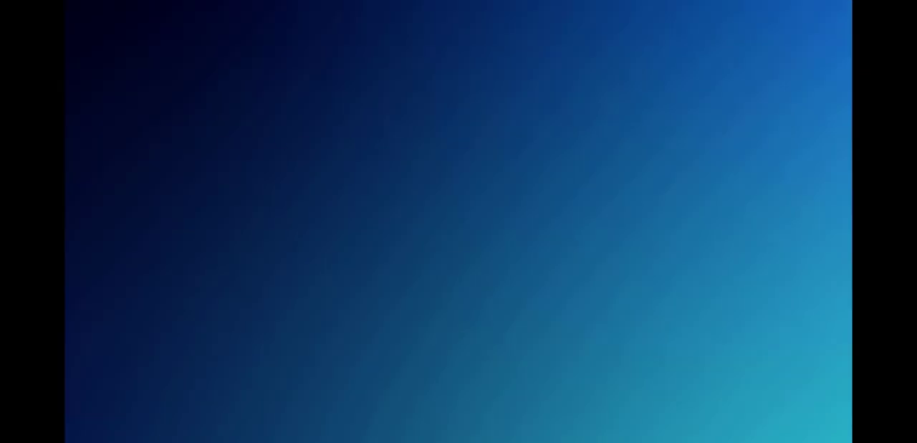